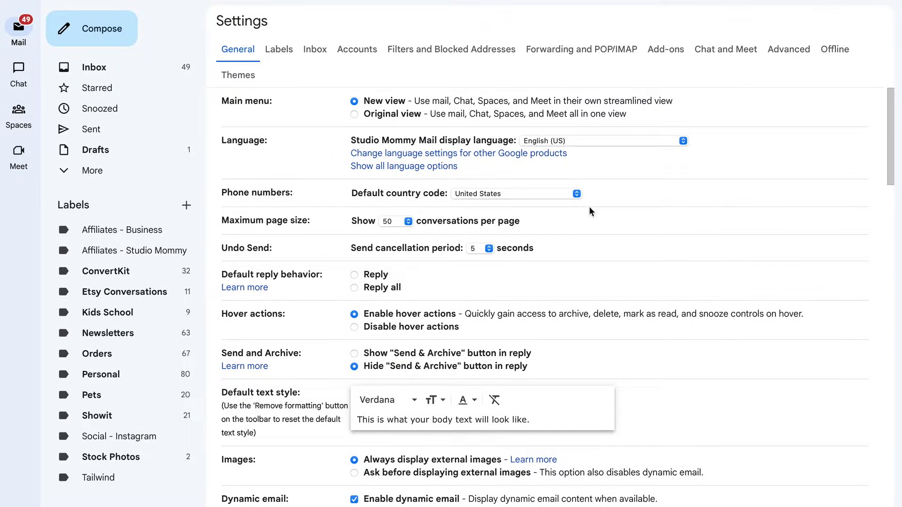
pyautogui.scroll(-5, 620, 320)
pyautogui.scroll(-5, 620, 320)
pyautogui.scroll(-3, 620, 320)
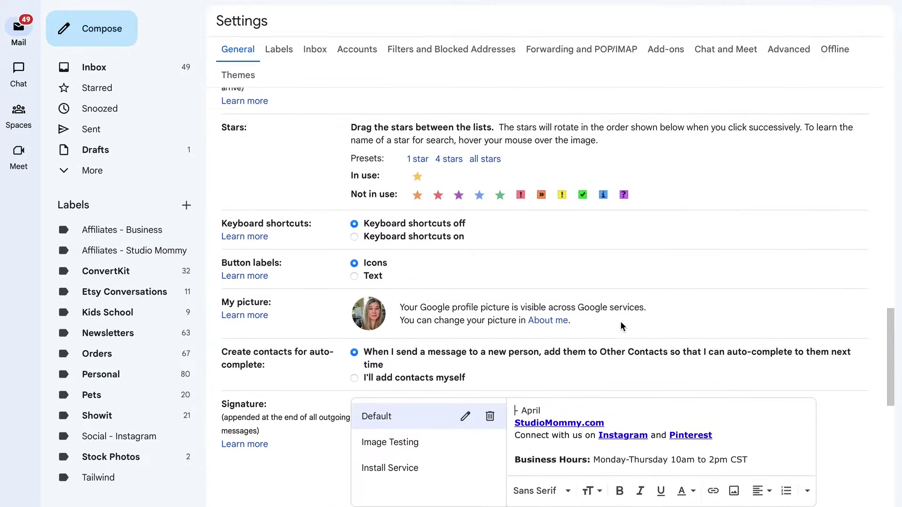
pyautogui.scroll(-2, 621, 320)
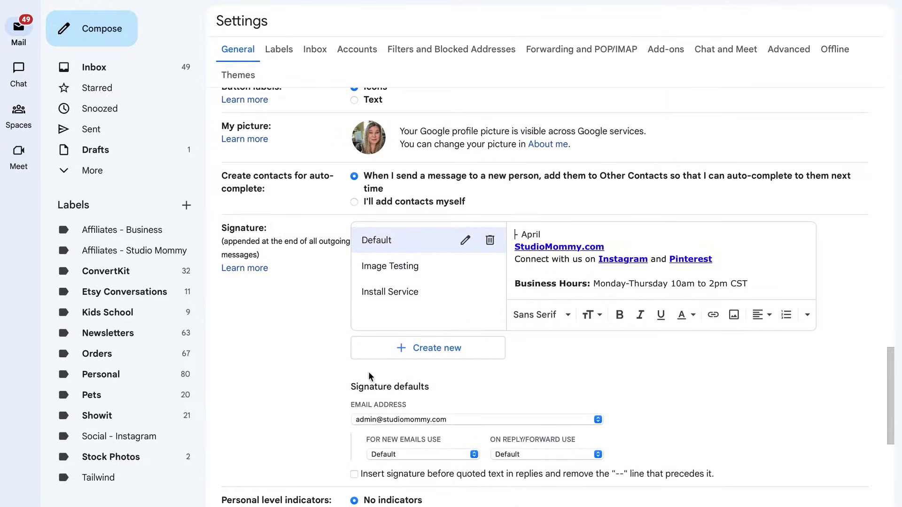
# - Create a new empty signature named 'Sample' from the Signature settings
pyautogui.click(450, 348)
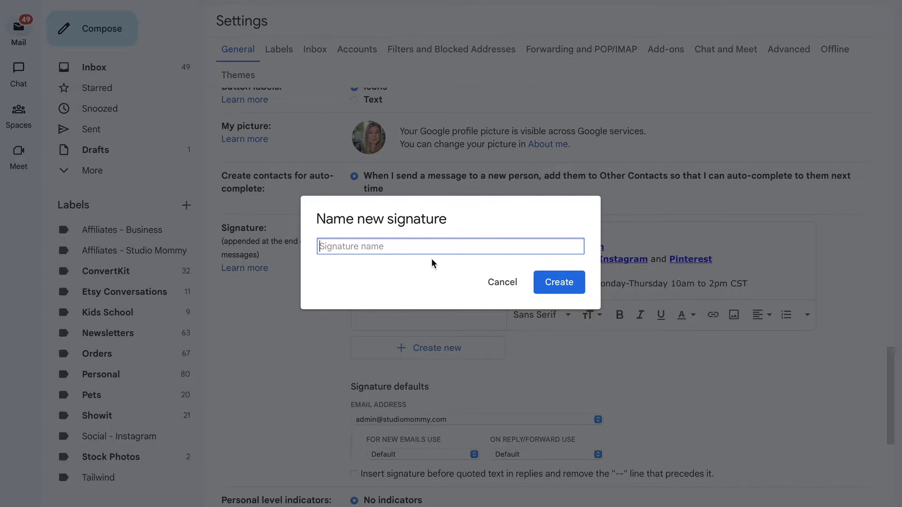
pyautogui.write('Sample')
pyautogui.click(570, 282)
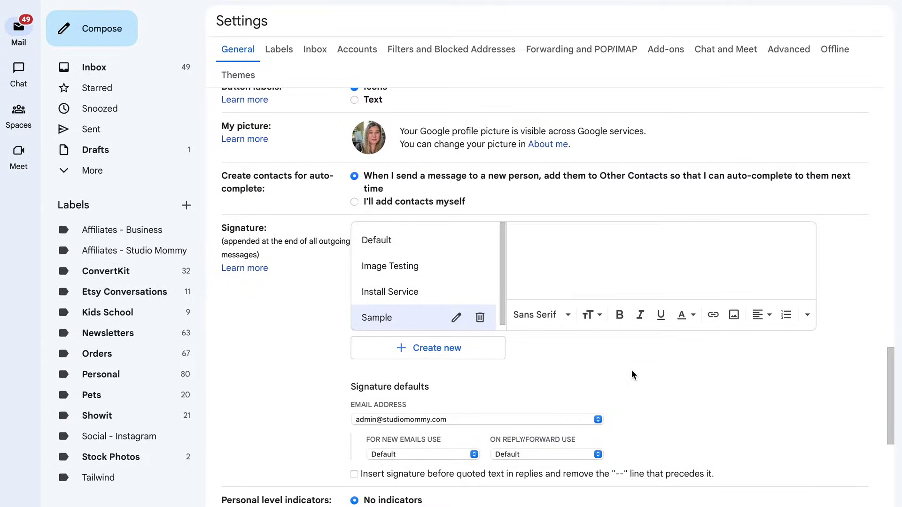
# - Insert the A09 Email Signature image (Miya Wang, photographer) from My Drive into the Sample signature
pyautogui.click(733, 314)
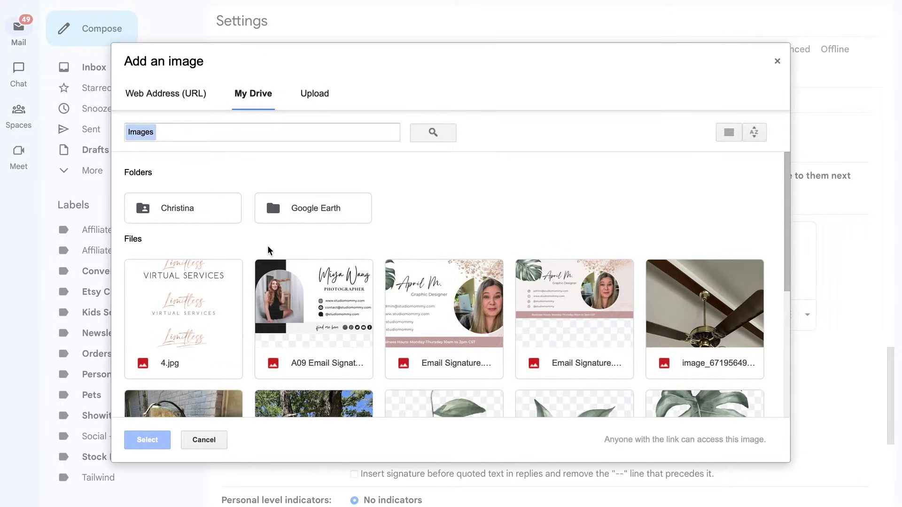
pyautogui.click(329, 289)
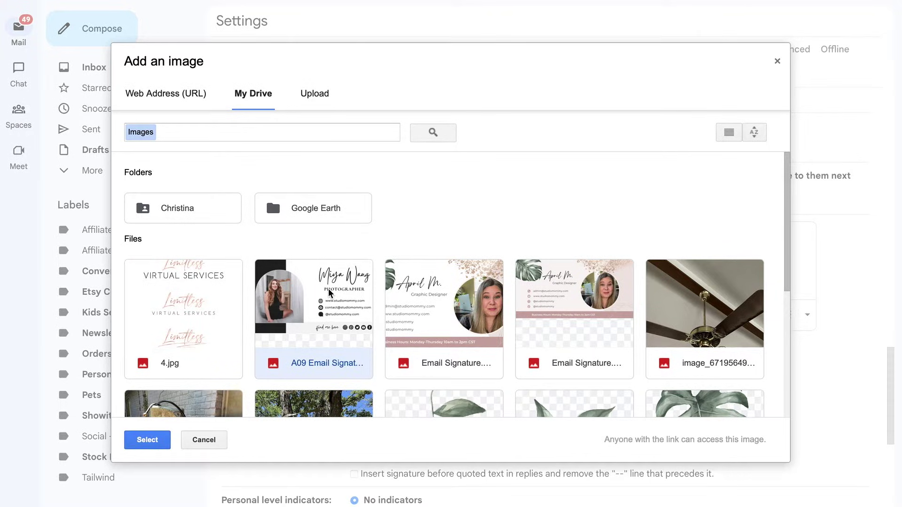
pyautogui.click(144, 440)
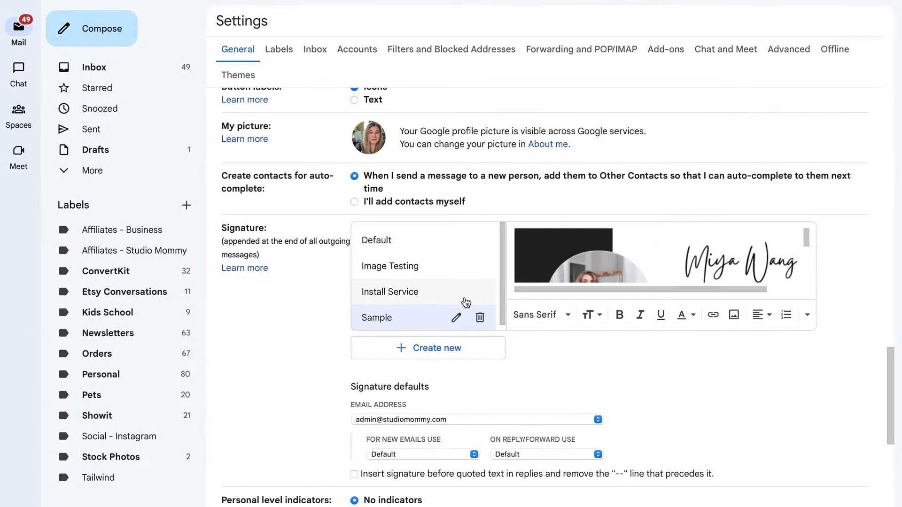
pyautogui.scroll(-2, 569, 270)
pyautogui.scroll(-1, 569, 271)
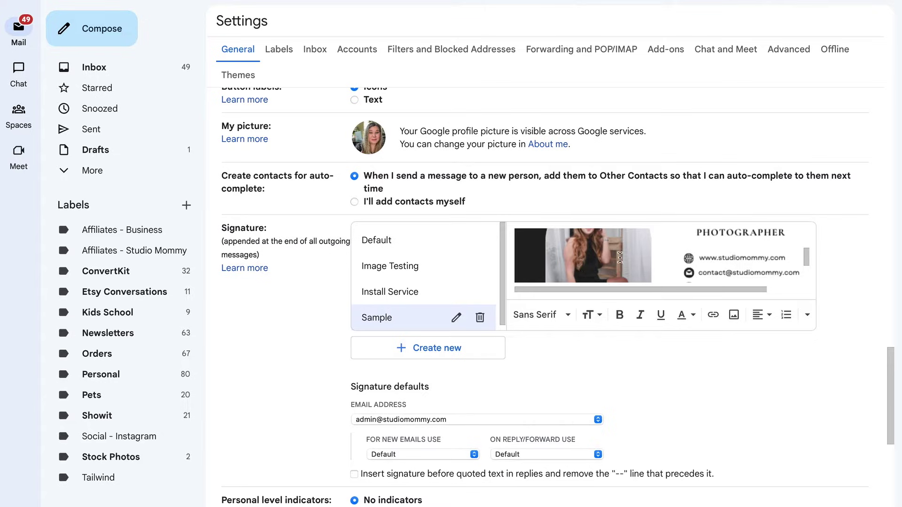
pyautogui.scroll(-1, 620, 258)
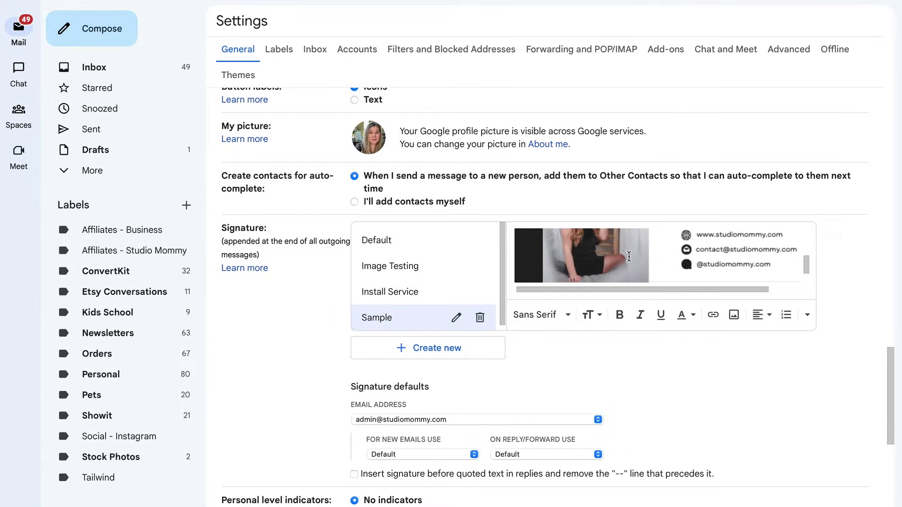
pyautogui.scroll(2, 628, 257)
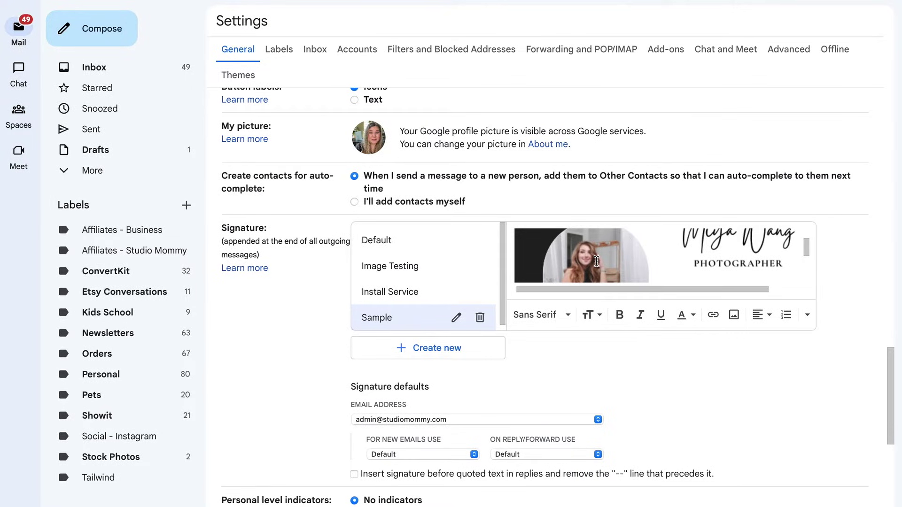
pyautogui.moveTo(564, 262); pyautogui.dragTo(650, 248)
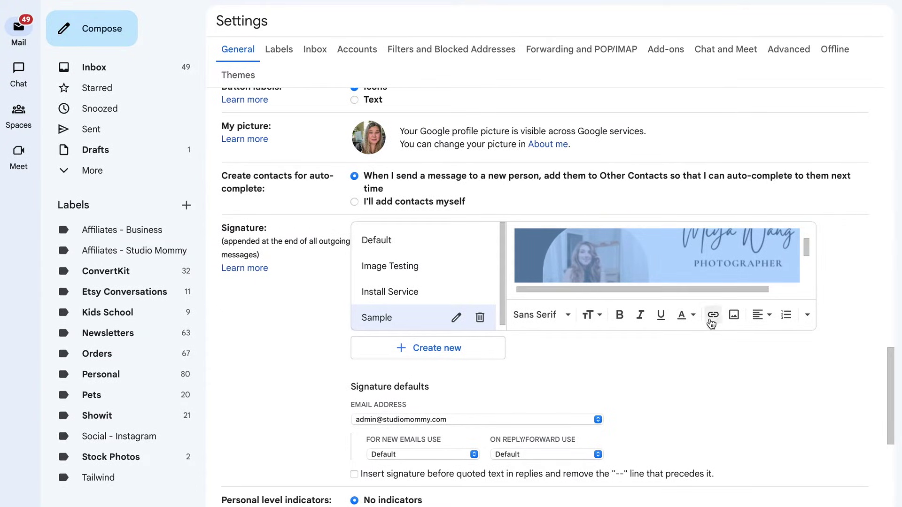
# - Open the Edit Link dialog for the selected signature image
pyautogui.click(712, 321)
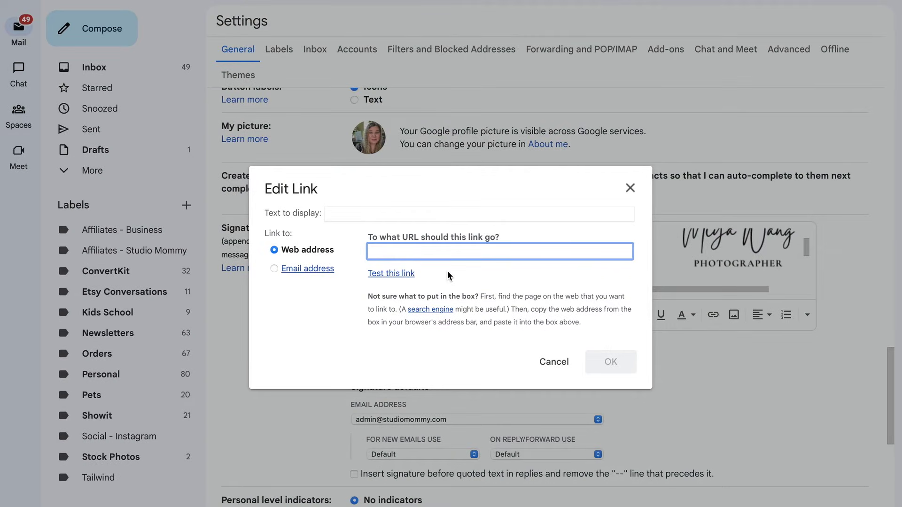
pyautogui.write('https:')
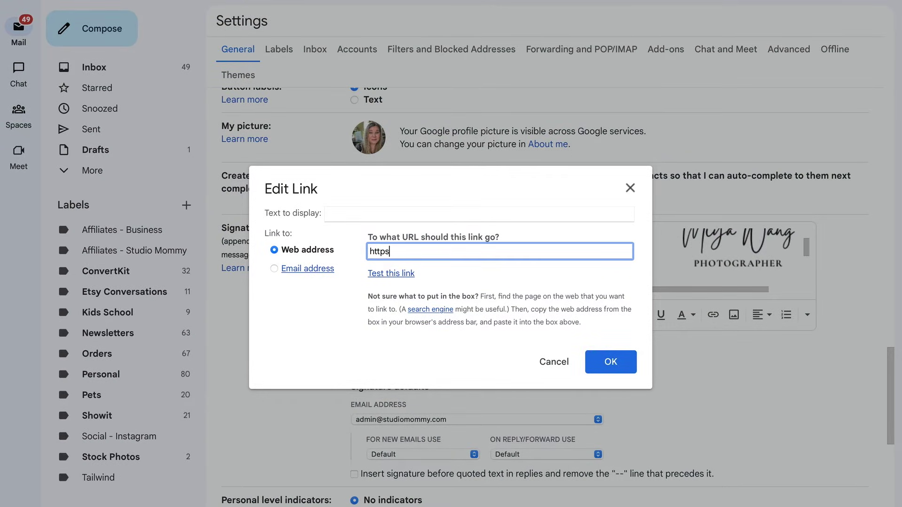
pyautogui.write('//studiomommy.com')
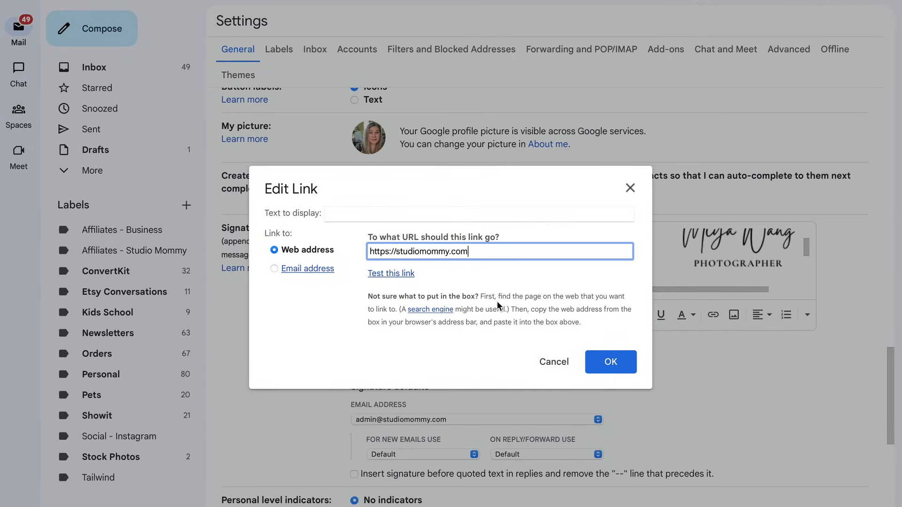